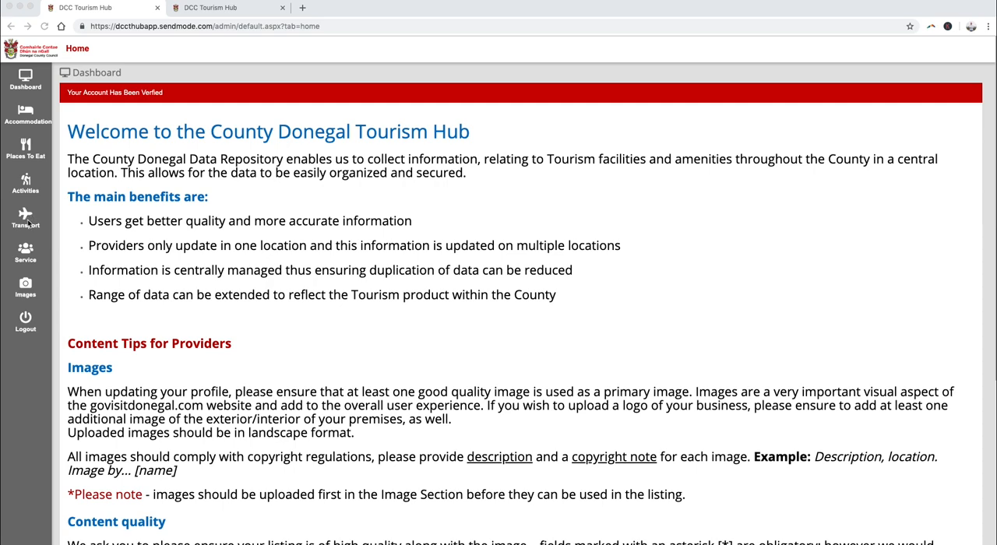
# - Start a new accommodation listing and set its accommodation type to Self Catering
pyautogui.click(30, 114)
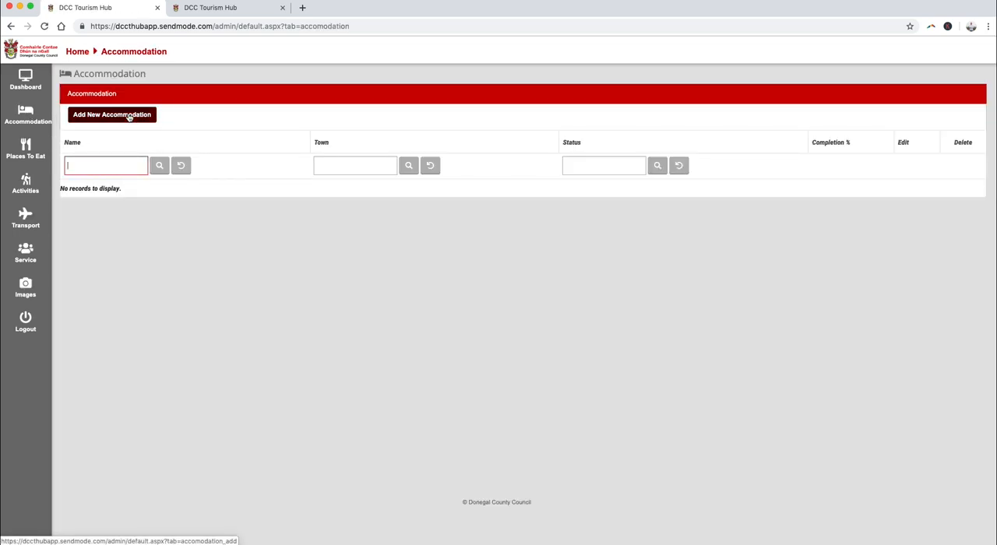
pyautogui.click(129, 116)
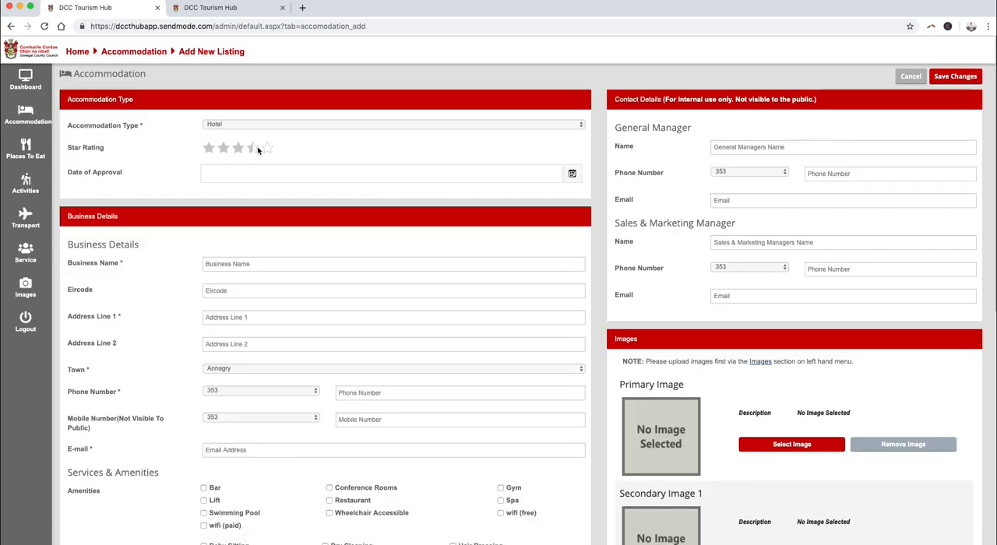
pyautogui.click(288, 126)
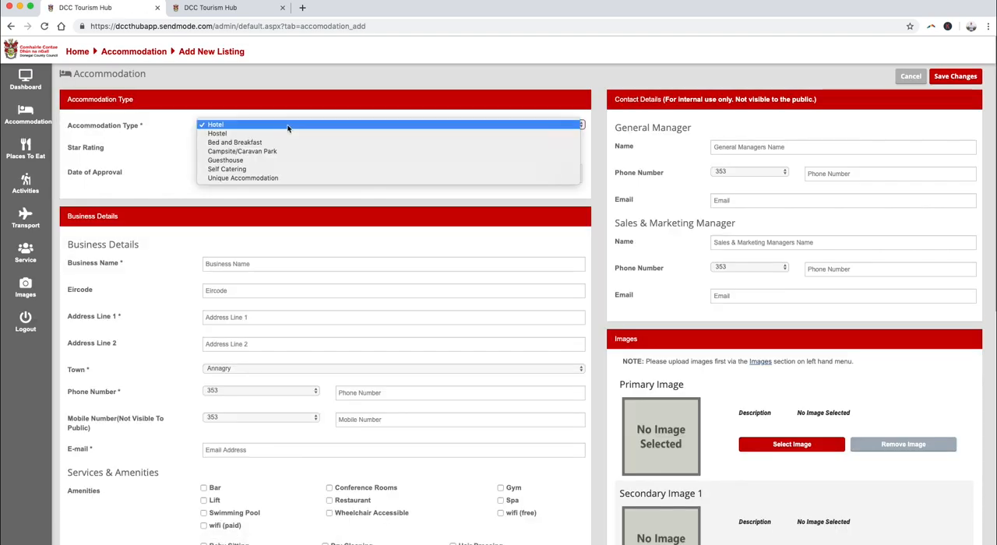
pyautogui.click(303, 170)
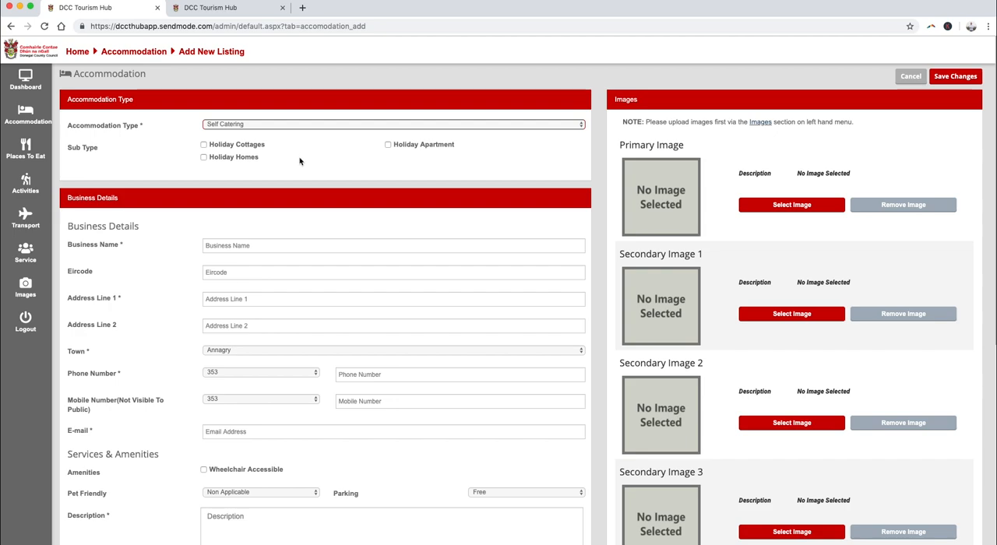
# - Switch to the prefilled Wave Cottage listing and review its address, town, contact details, amenities and description
pyautogui.click(235, 10)
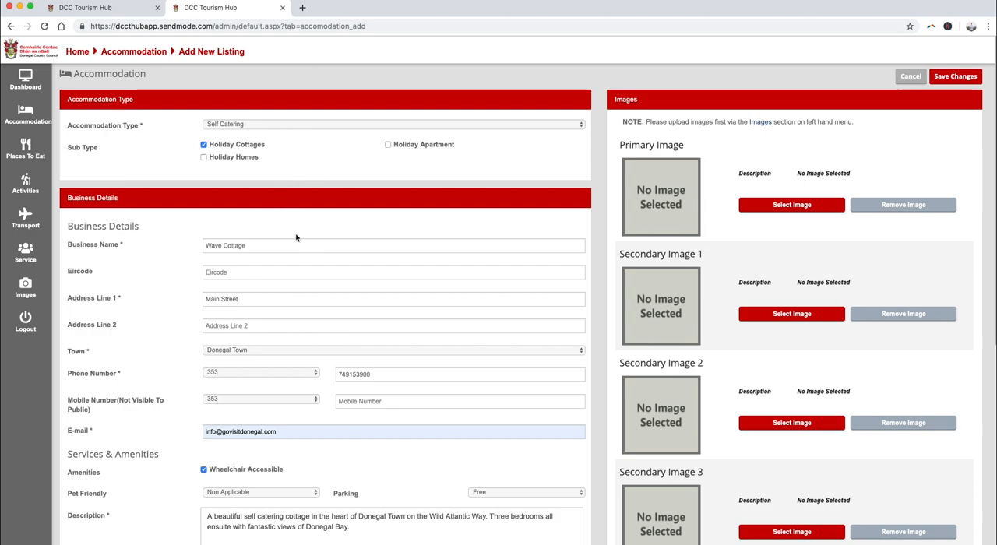
pyautogui.scroll(-1, 297, 235)
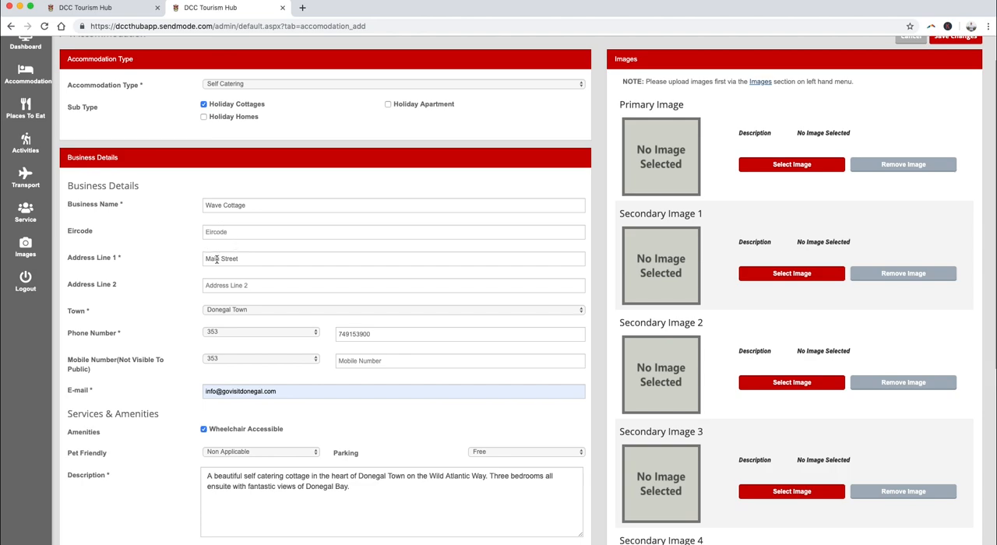
pyautogui.click(265, 311)
pyautogui.click(249, 312)
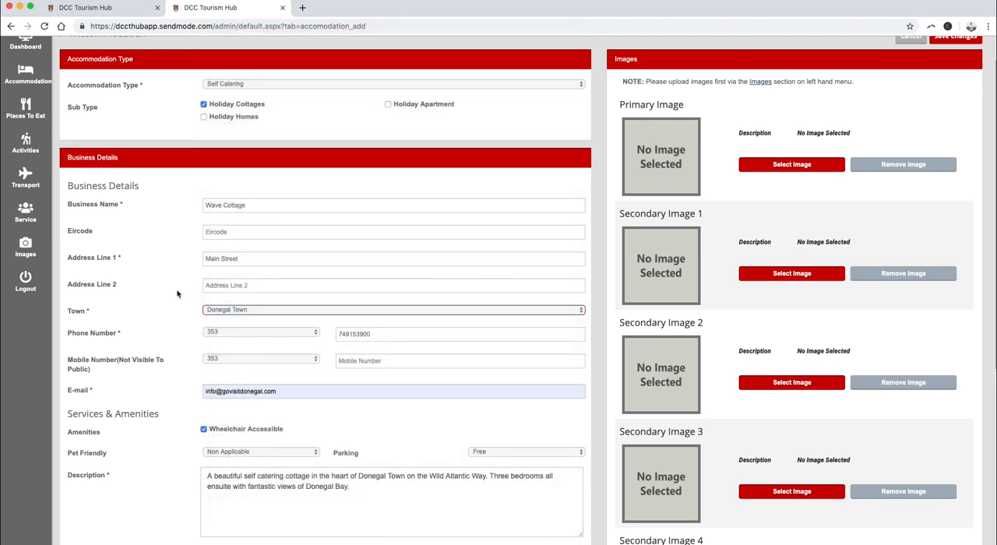
pyautogui.scroll(-3, 181, 296)
pyautogui.scroll(-1, 185, 262)
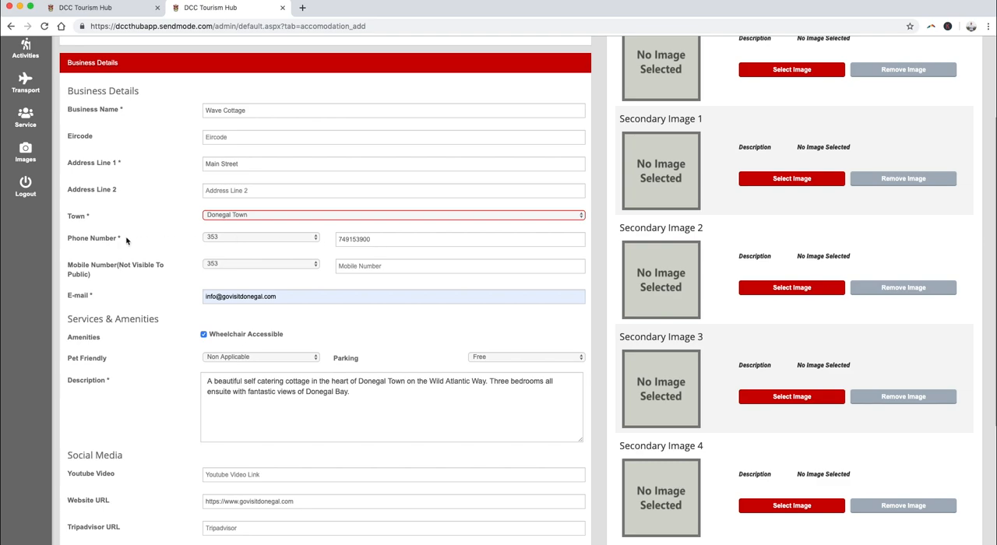
pyautogui.click(340, 239)
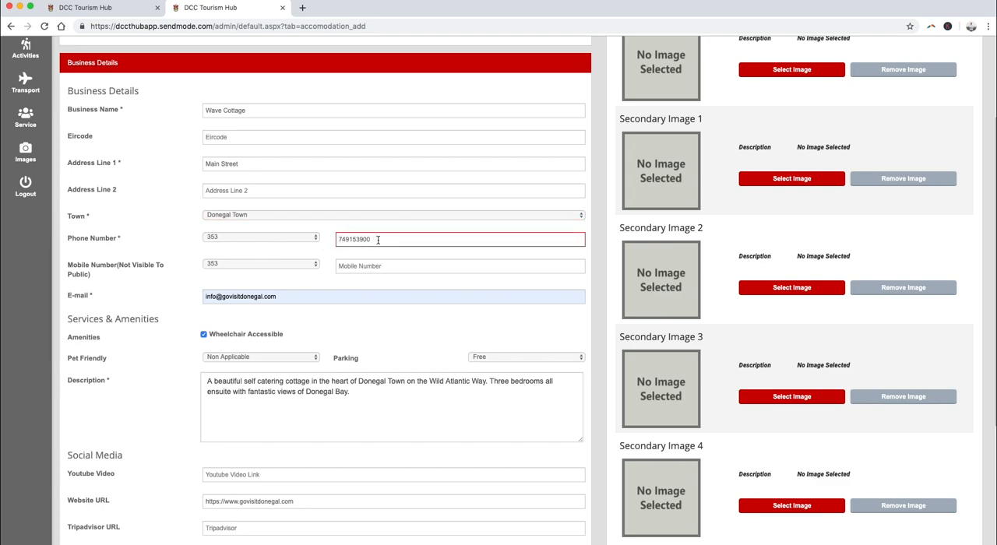
pyautogui.scroll(-2, 378, 239)
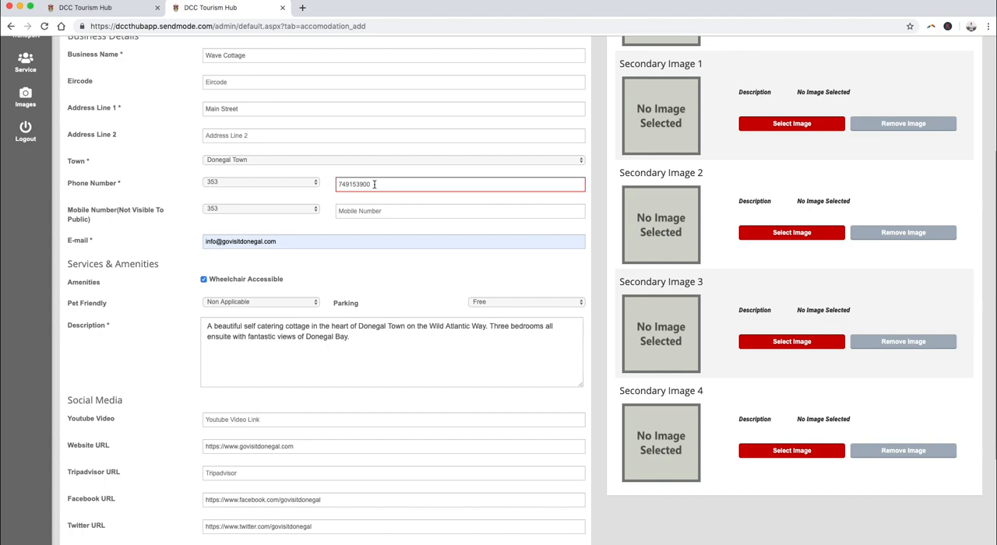
pyautogui.scroll(-2, 375, 185)
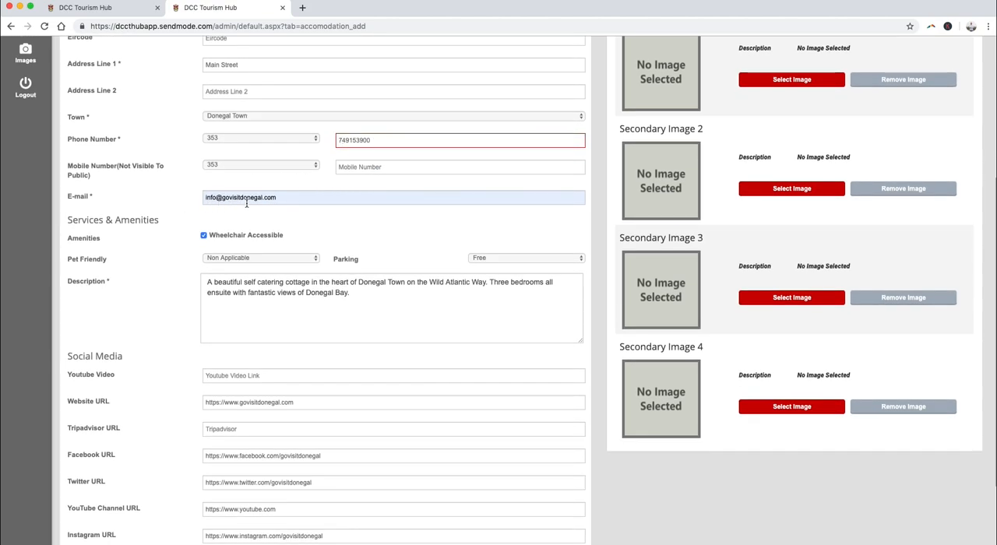
pyautogui.scroll(-2, 309, 237)
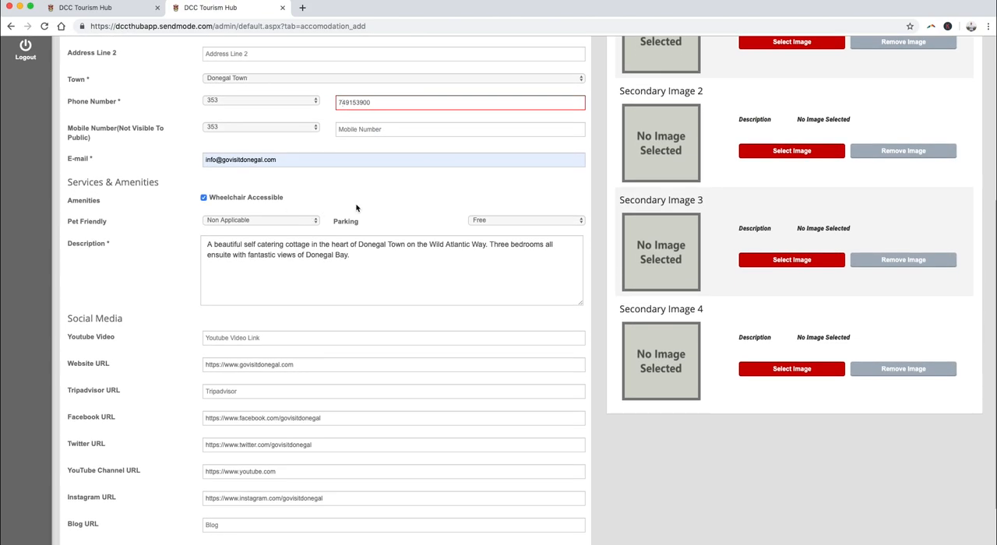
pyautogui.scroll(-2, 282, 257)
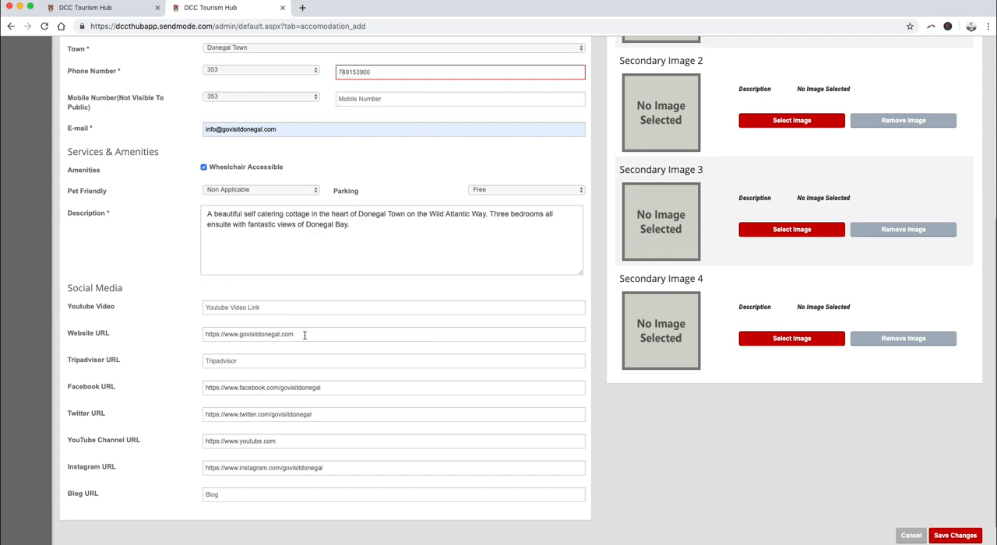
# - Examine the listing's Social Media links, including the Website, Facebook, Twitter and Tripadvisor URL fields
pyautogui.moveTo(304, 335); pyautogui.dragTo(198, 336)
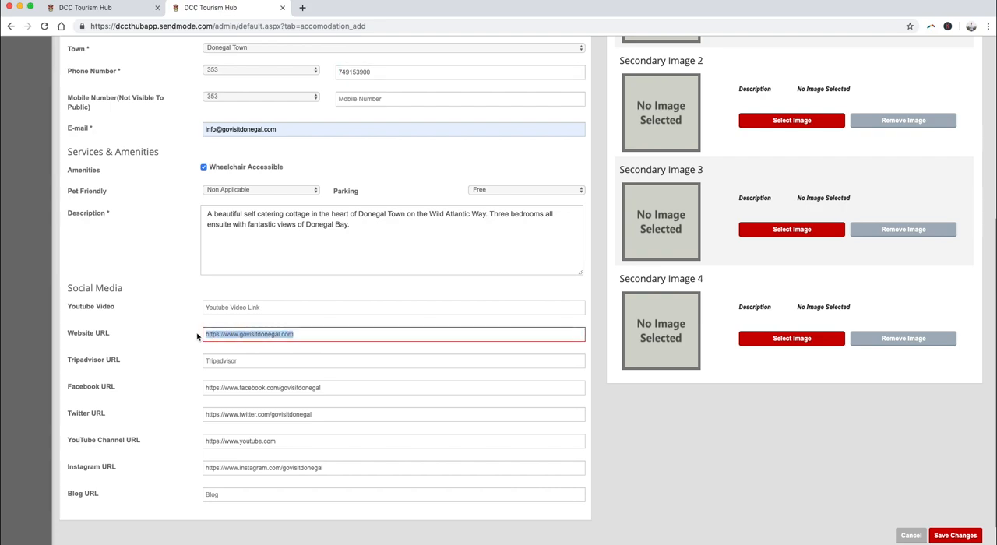
pyautogui.moveTo(331, 389); pyautogui.dragTo(198, 390)
pyautogui.click(352, 390)
pyautogui.moveTo(327, 417); pyautogui.dragTo(196, 415)
pyautogui.click(317, 416)
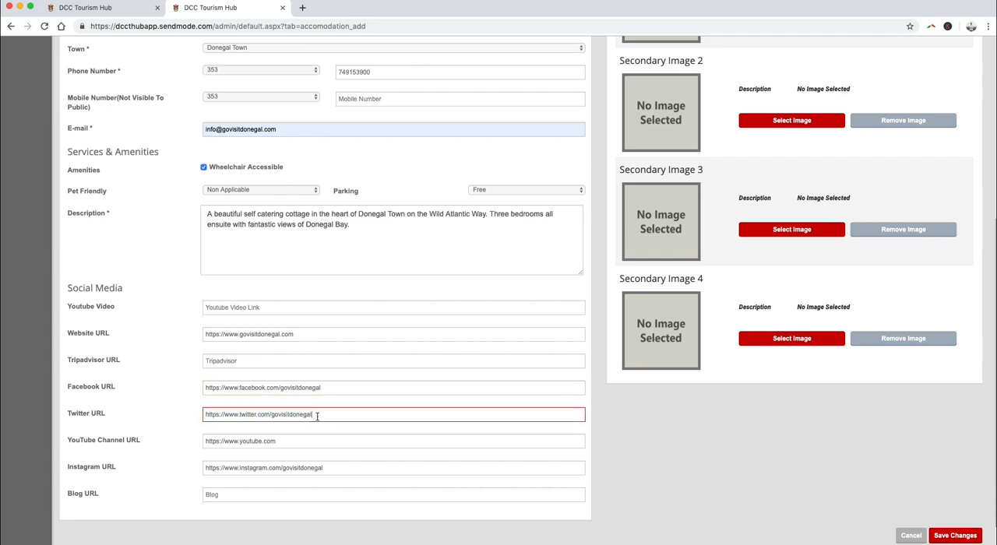
pyautogui.scroll(-1, 343, 409)
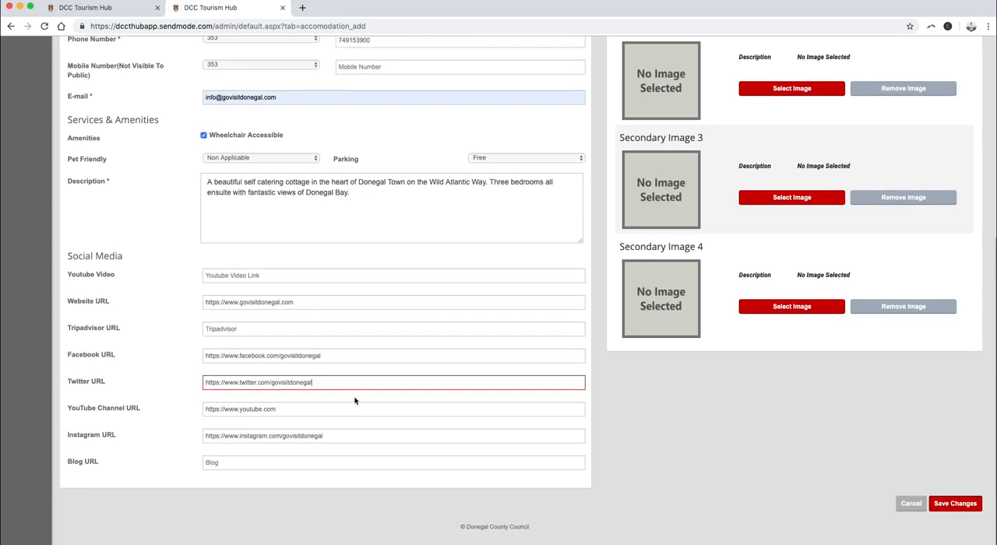
pyautogui.click(258, 329)
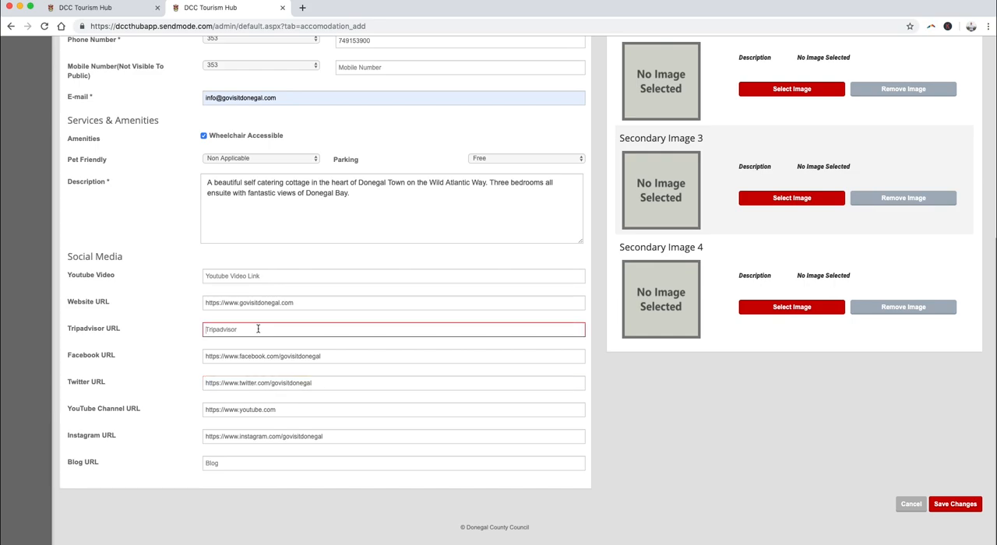
pyautogui.click(387, 317)
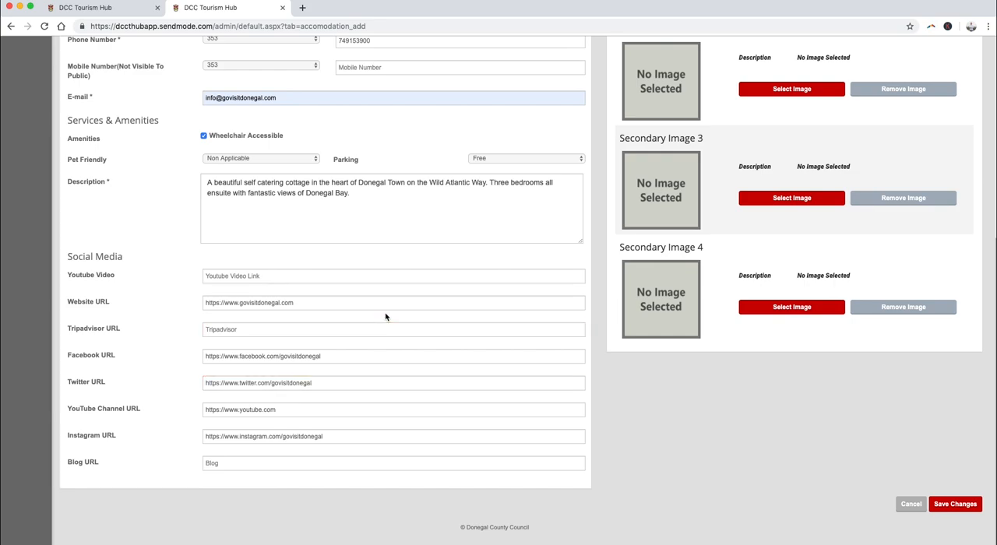
# - Choose the Slieve League picture as the listing's primary image and save the listing
pyautogui.scroll(1, 500, 282)
pyautogui.scroll(2, 500, 282)
pyautogui.scroll(-3, 498, 278)
pyautogui.scroll(2, 369, 327)
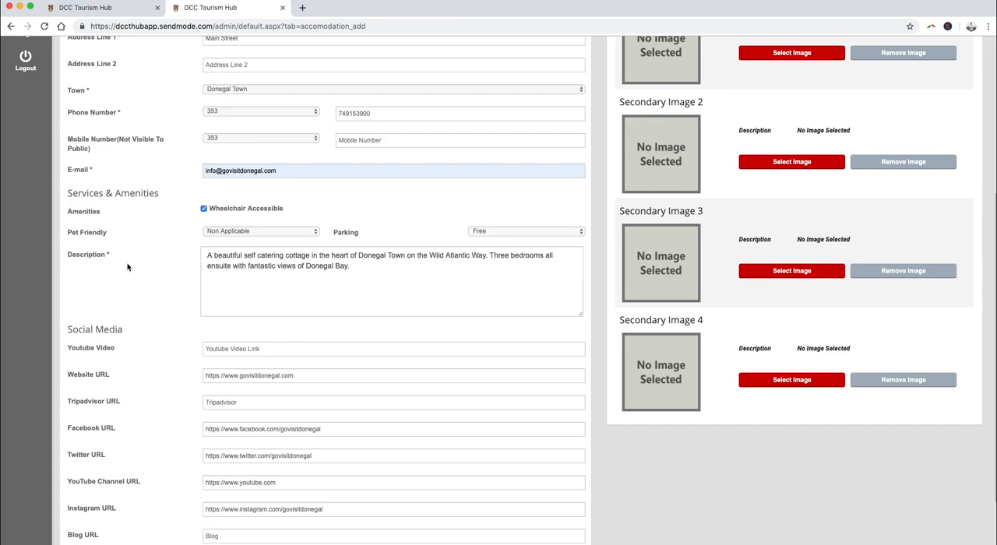
pyautogui.scroll(5, 153, 271)
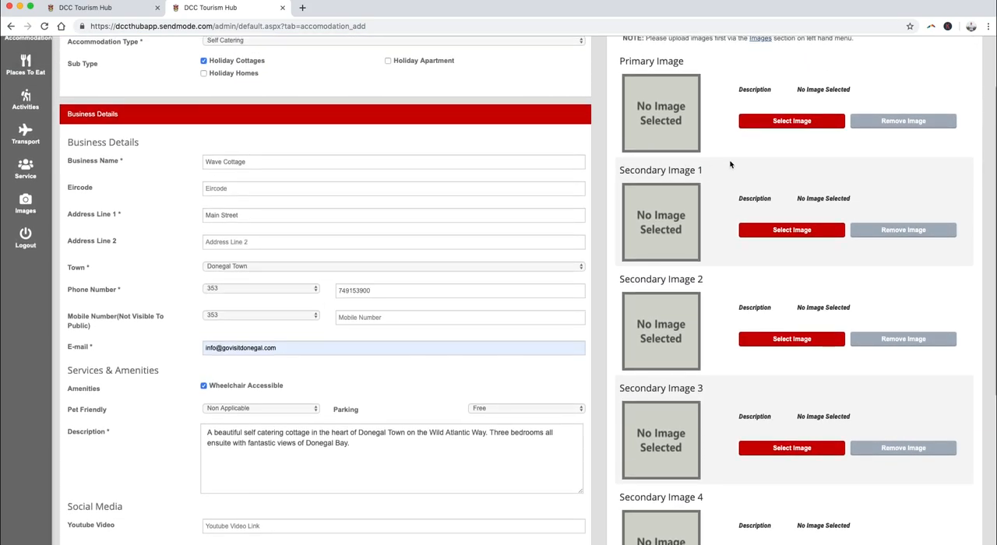
pyautogui.scroll(2, 702, 162)
pyautogui.scroll(1, 868, 122)
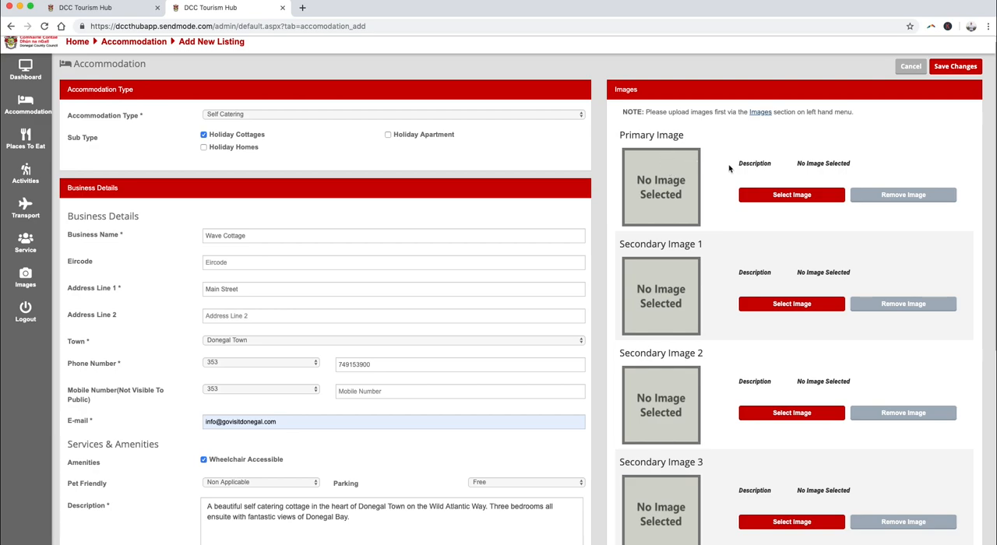
pyautogui.click(792, 196)
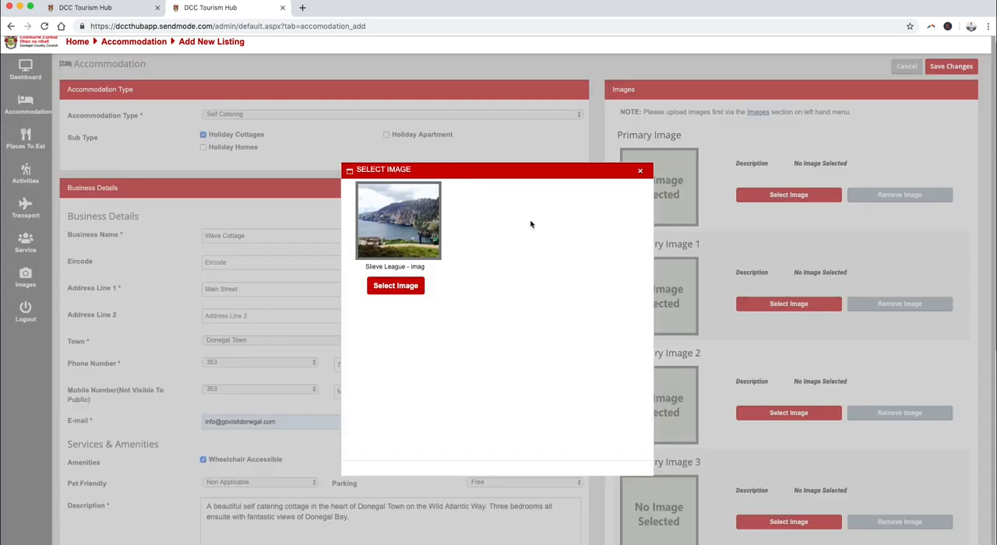
pyautogui.click(408, 286)
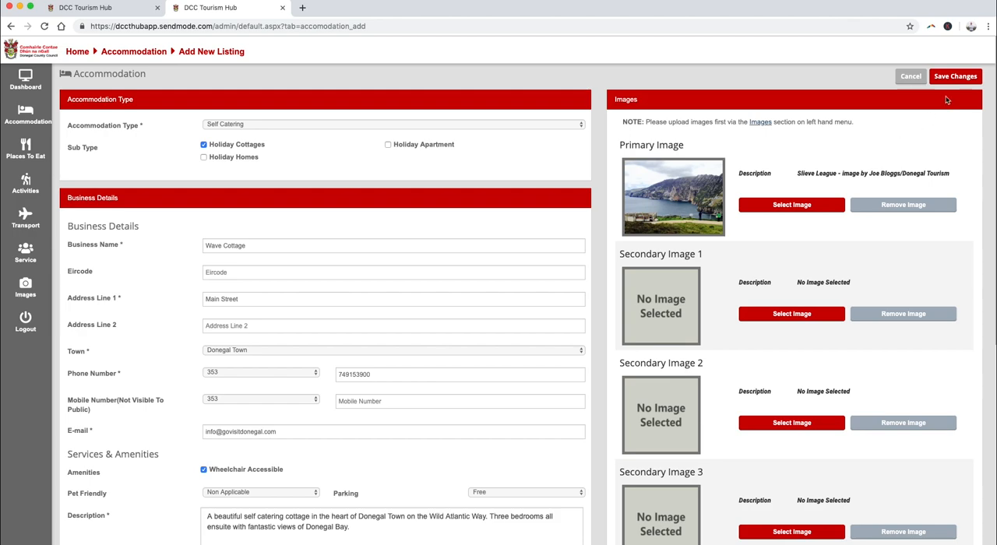
pyautogui.click(955, 77)
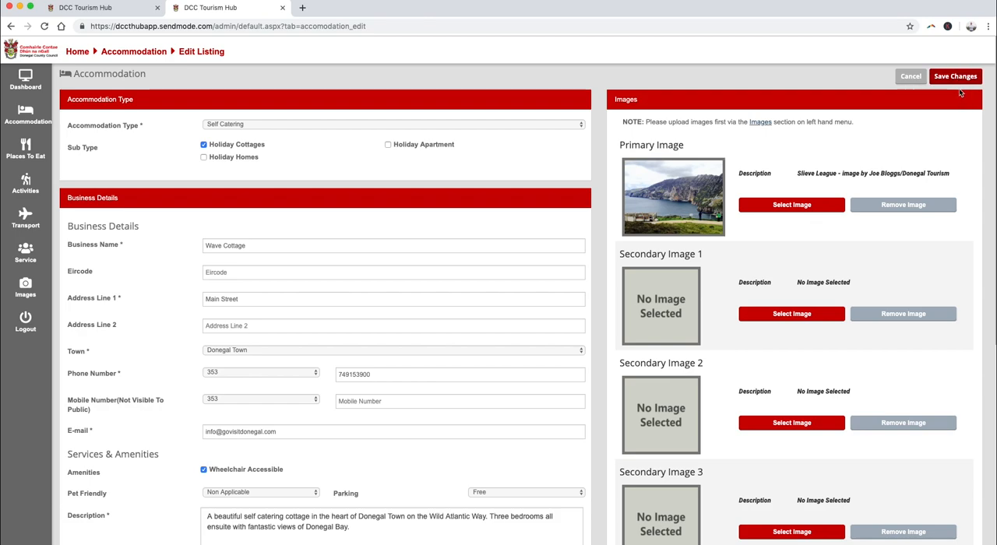
pyautogui.click(957, 79)
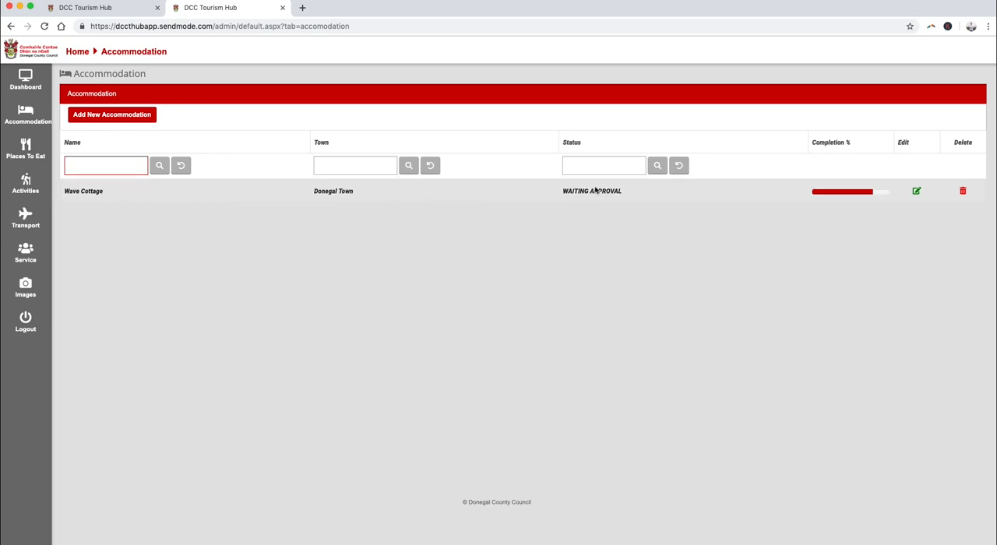
# - Reopen the Wave Cottage listing for editing, review its details and save it again
pyautogui.click(918, 194)
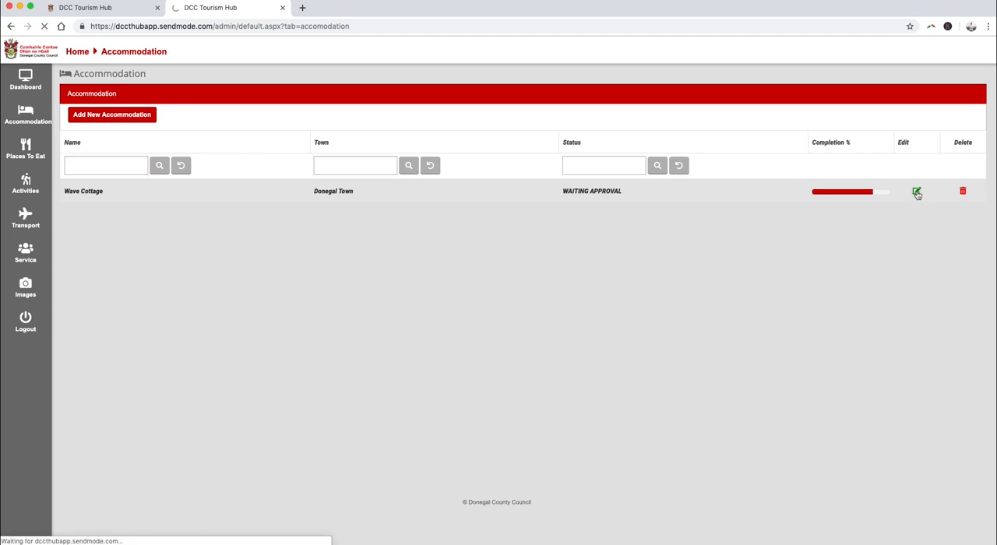
pyautogui.scroll(-3, 467, 276)
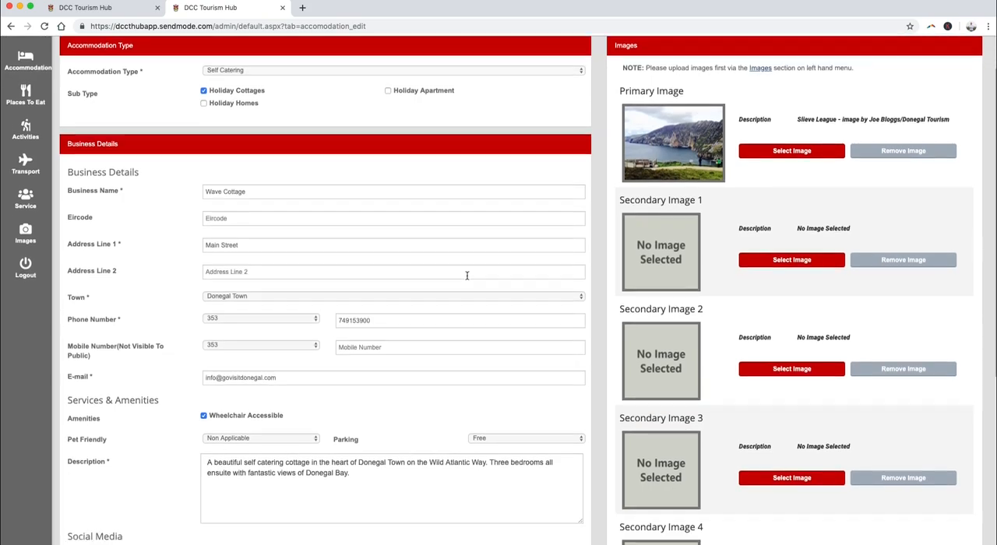
pyautogui.scroll(-5, 499, 273)
pyautogui.scroll(3, 479, 269)
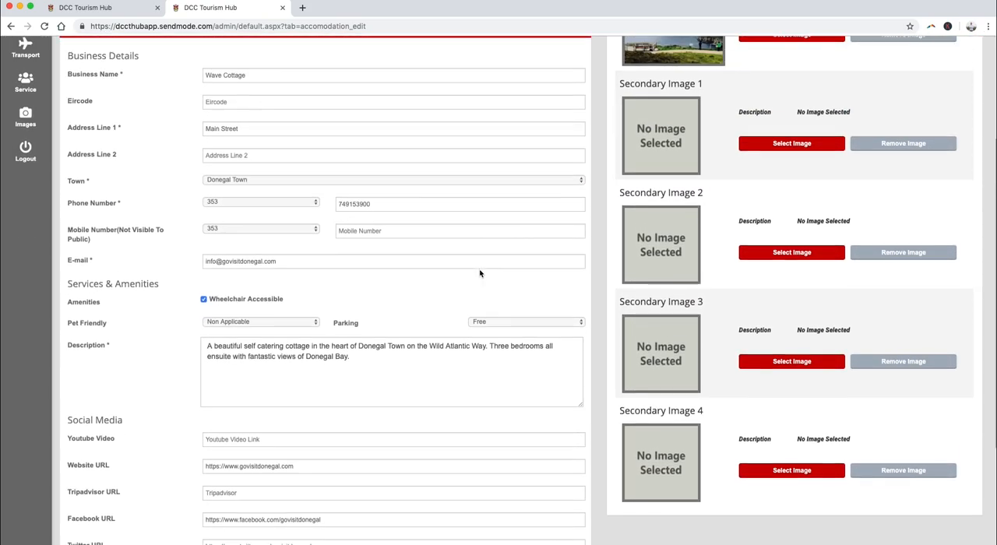
pyautogui.scroll(4, 480, 274)
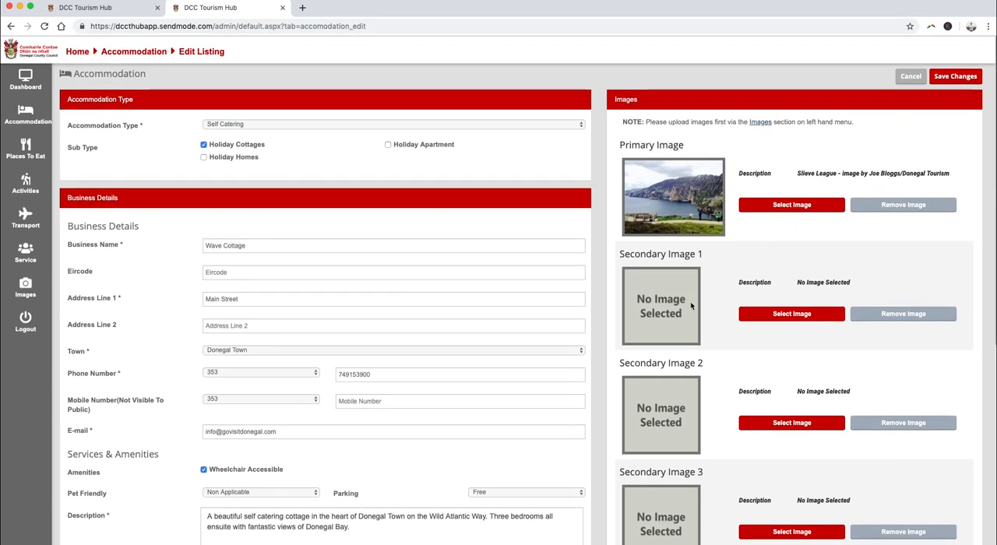
pyautogui.click(955, 78)
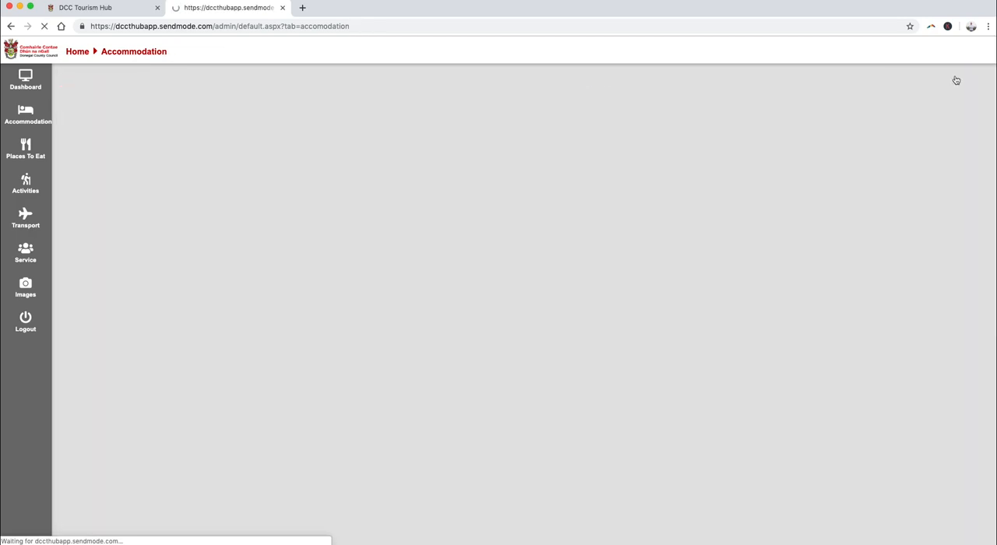